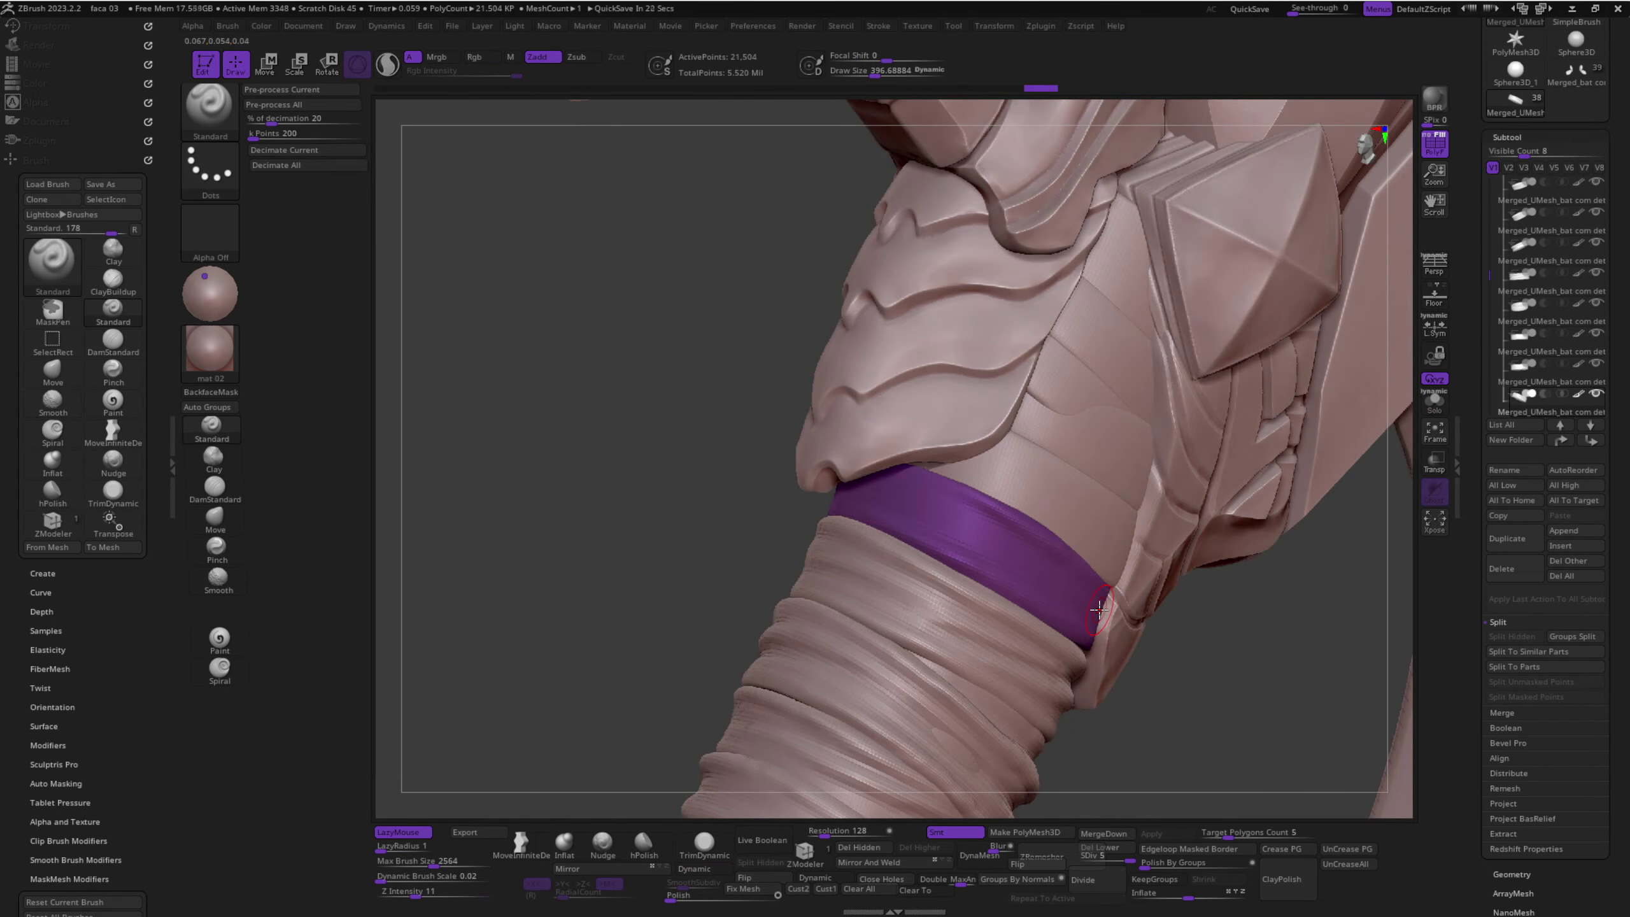
Orbit the hilt to inspect the smooth band between the blue wrapped grip and pink guard plates.
left_click_drag(1098, 608, 1112, 610)
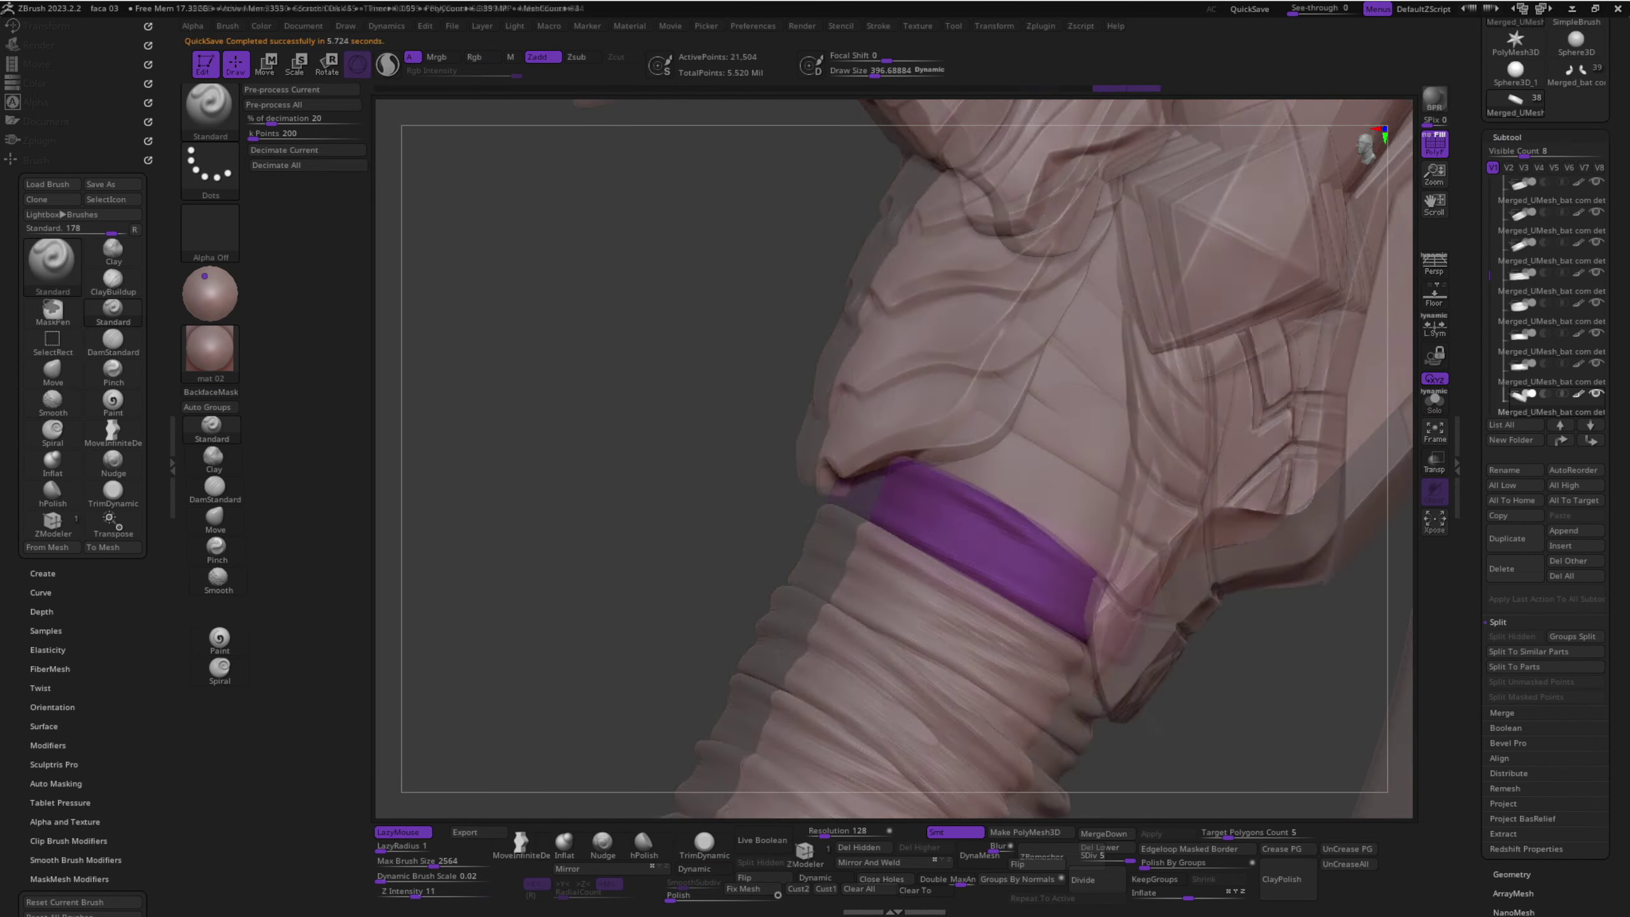